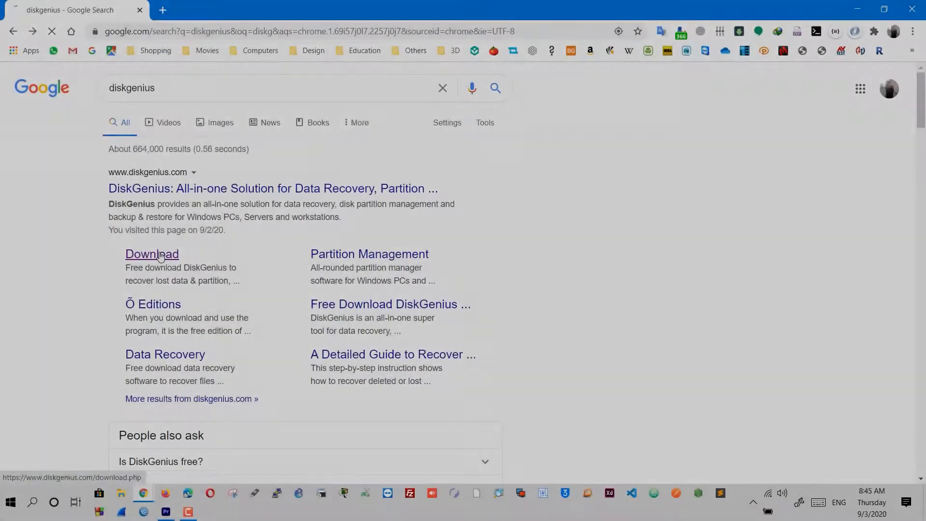
# Download the DiskGenius installer (.exe) from the official download page and run the downloaded setup file.
pyautogui.click(152, 254)
pyautogui.click(542, 416)
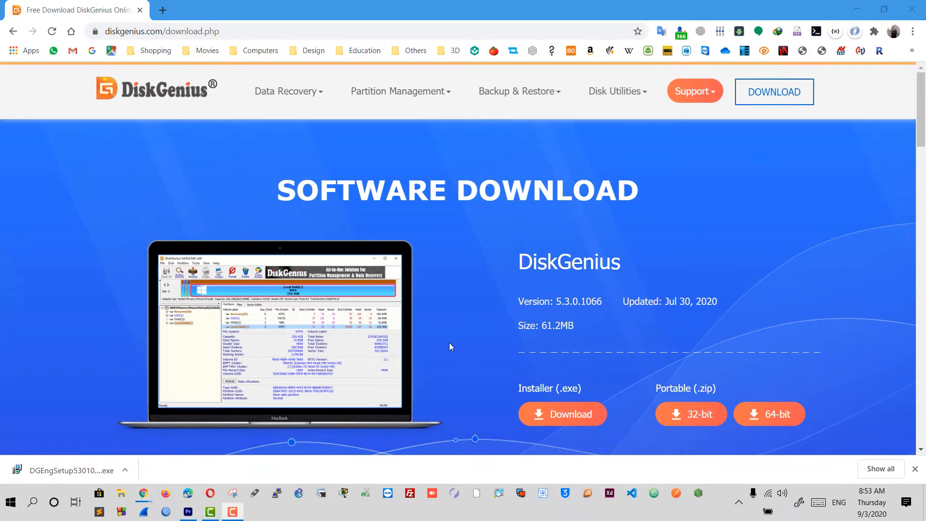
pyautogui.click(81, 472)
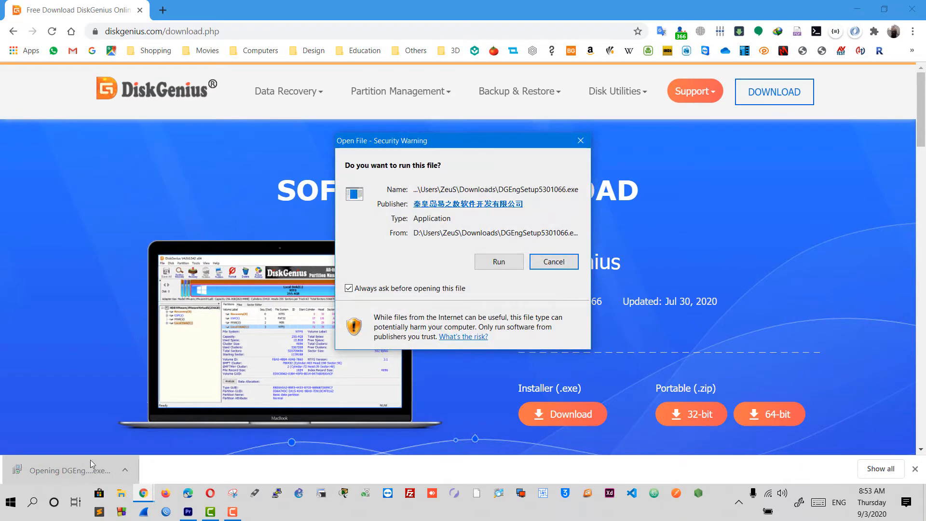
pyautogui.click(493, 261)
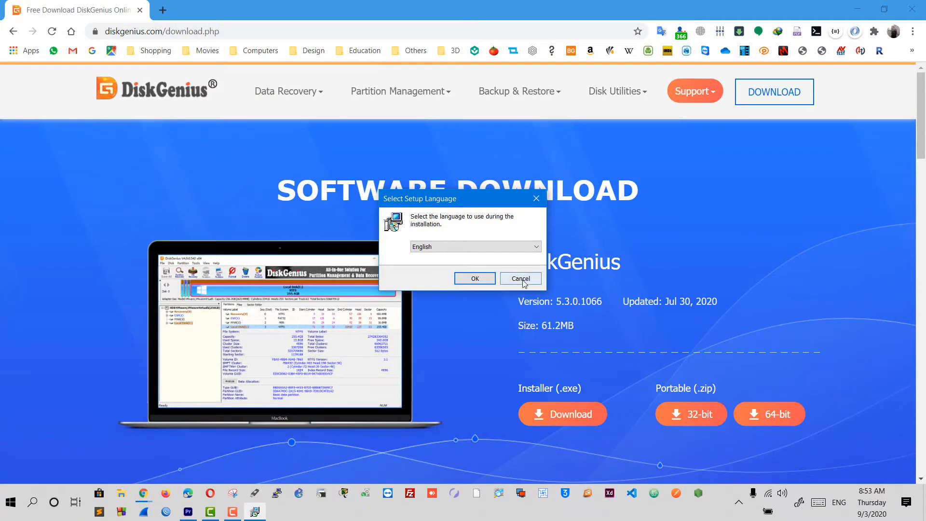
pyautogui.click(523, 280)
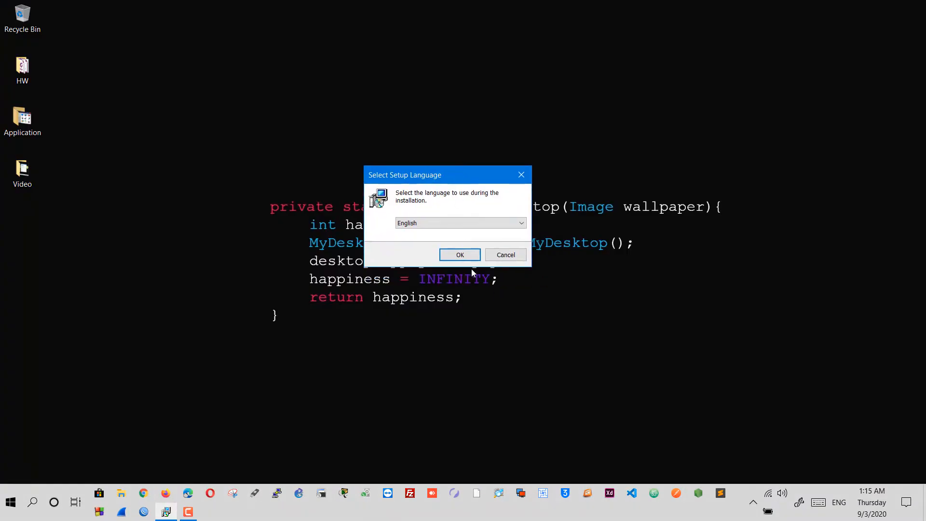
# Install DiskGenius in English to C:\Program Files\DiskGenius and finish setup with the program launching but the website not opening.
pyautogui.click(476, 259)
pyautogui.click(527, 342)
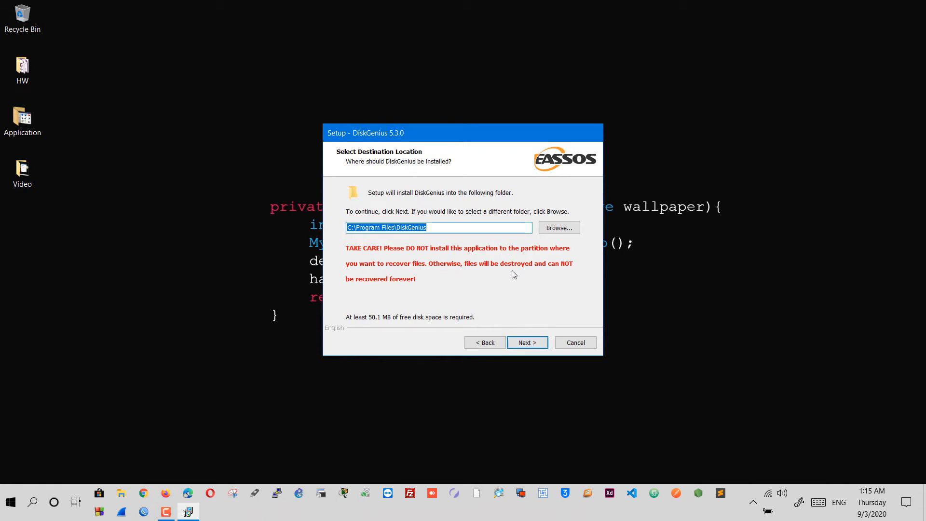
pyautogui.click(536, 346)
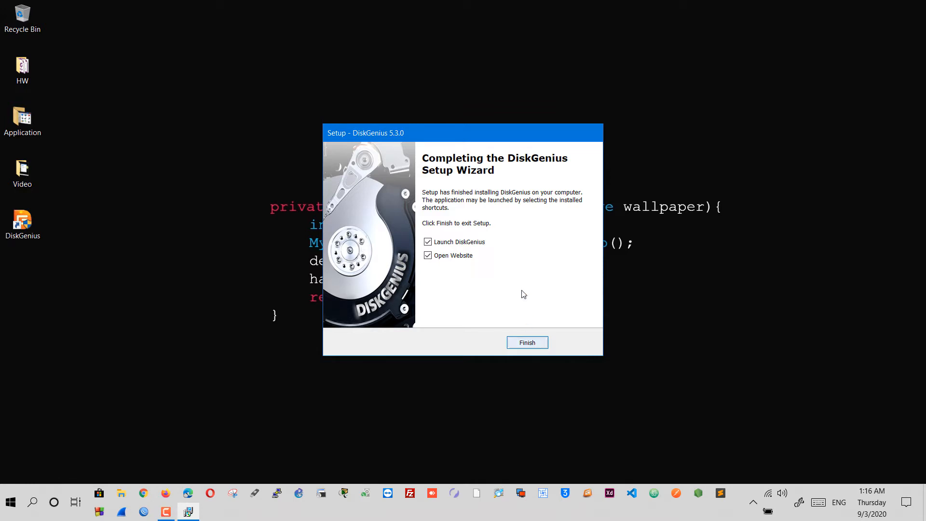
pyautogui.click(466, 259)
pyautogui.click(534, 343)
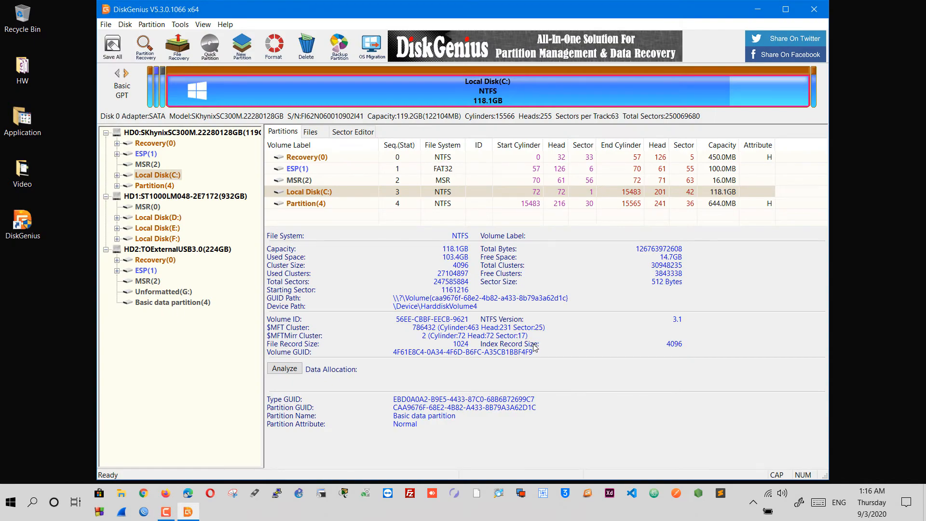
# Review the three disks, then set up an OS Migration from HD0 (119 GB) to target disk HD2, the 224 GB external USB drive.
pyautogui.click(222, 139)
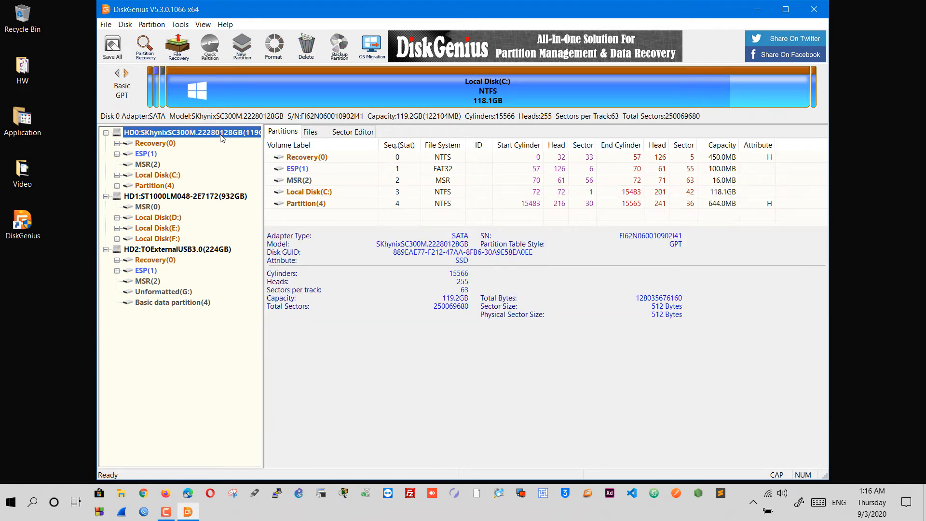
pyautogui.click(195, 197)
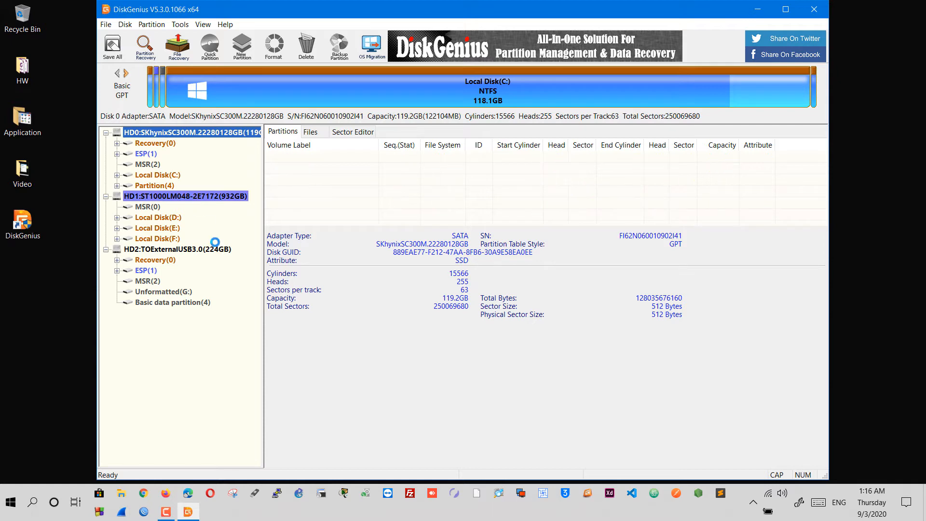
pyautogui.click(220, 250)
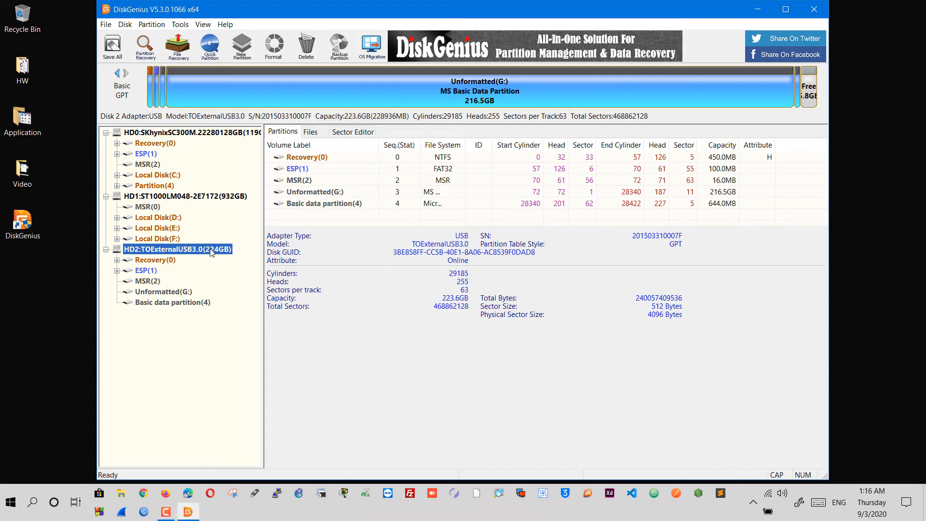
pyautogui.click(135, 131)
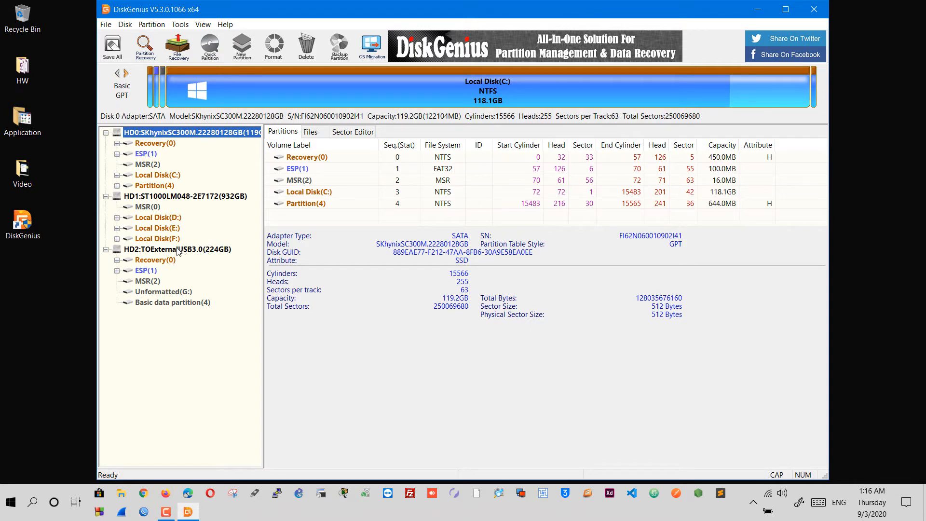
pyautogui.click(378, 48)
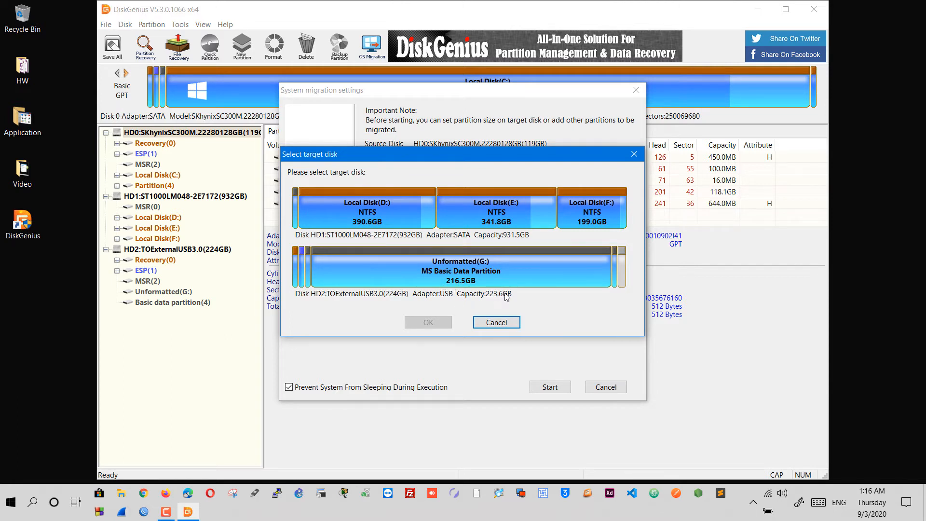
pyautogui.click(459, 274)
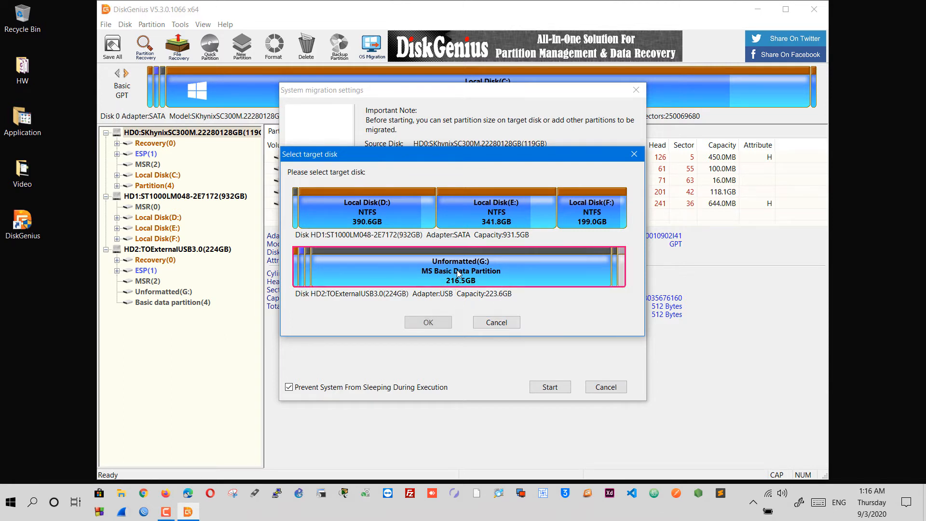
pyautogui.click(445, 326)
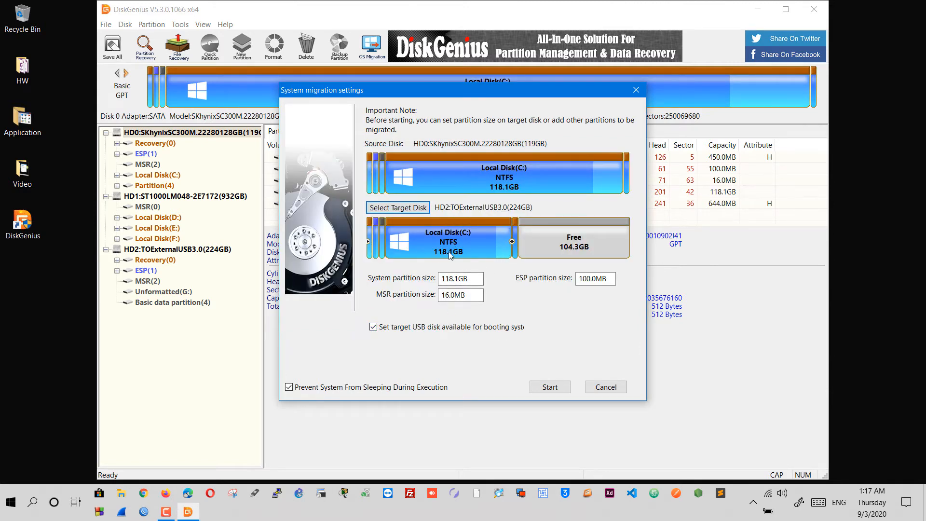
# Enlarge the target system partition to 222.4 GB, filling the free space, and start the process as a Hot Migration.
pyautogui.moveTo(454, 249)
pyautogui.moveTo(511, 240); pyautogui.dragTo(627, 242)
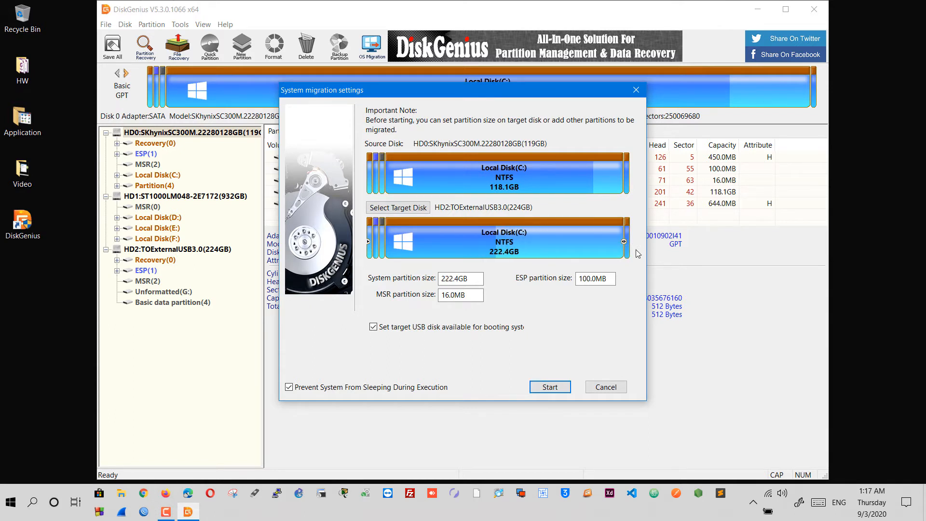
pyautogui.click(550, 387)
pyautogui.click(441, 273)
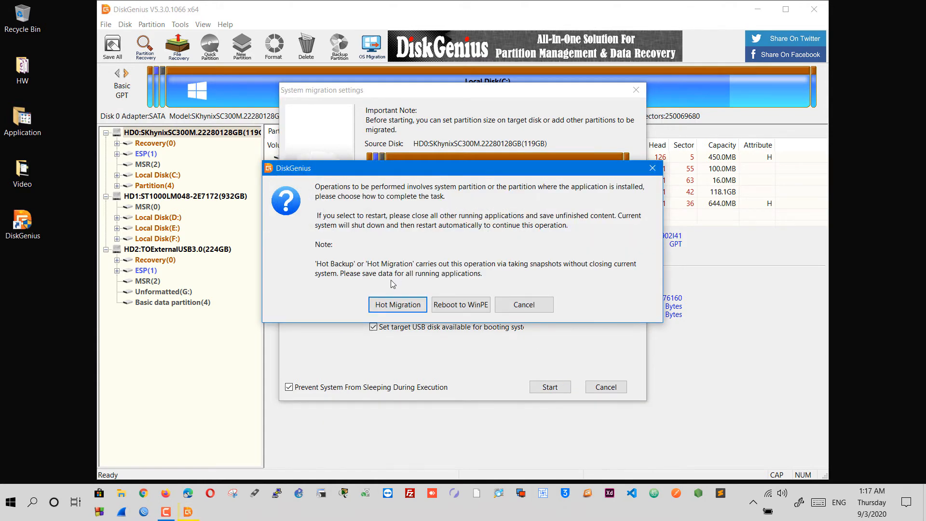
pyautogui.click(390, 306)
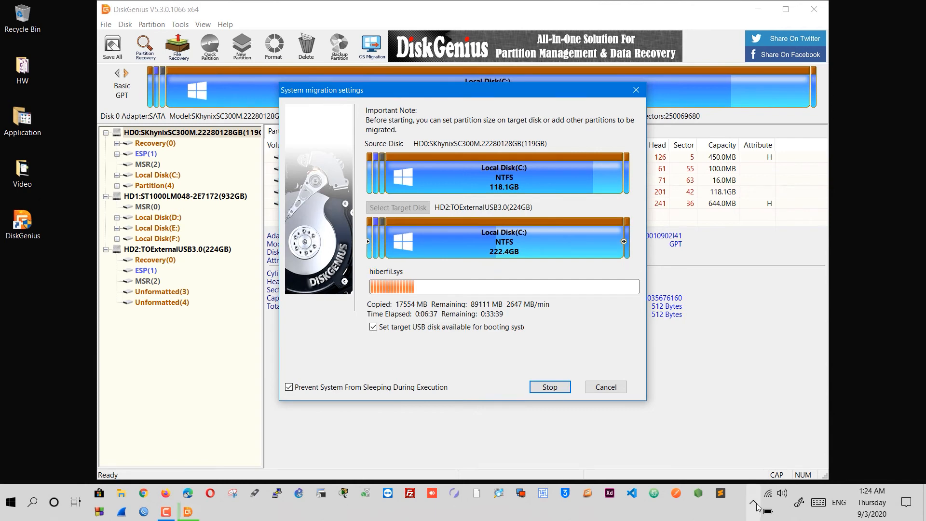
pyautogui.click(755, 503)
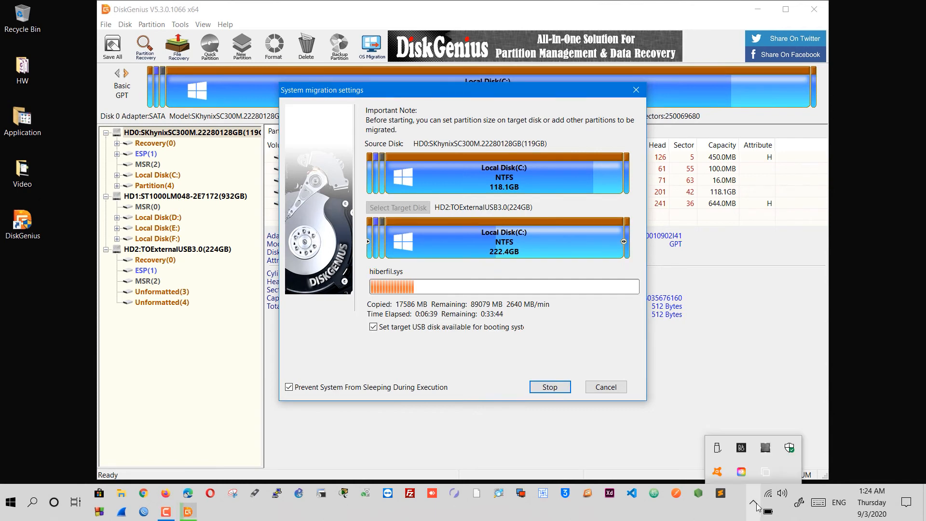
pyautogui.click(852, 372)
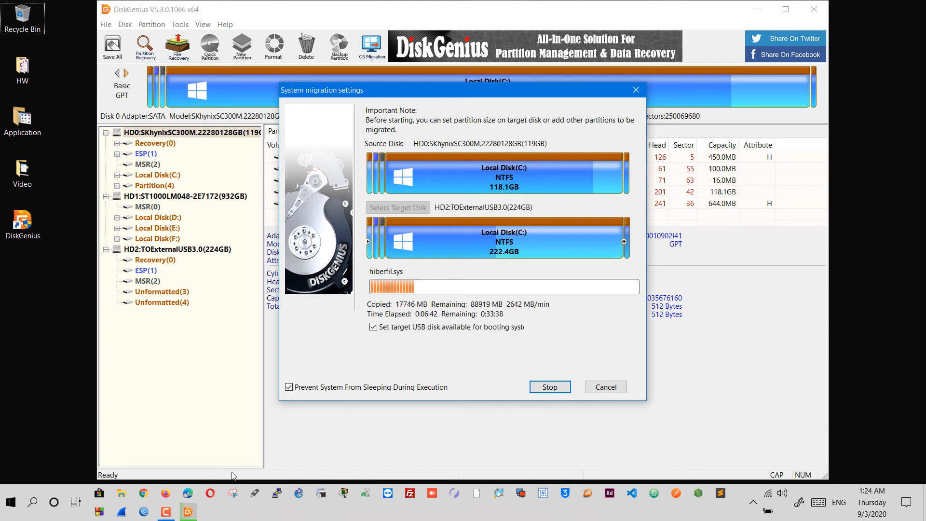
pyautogui.click(166, 511)
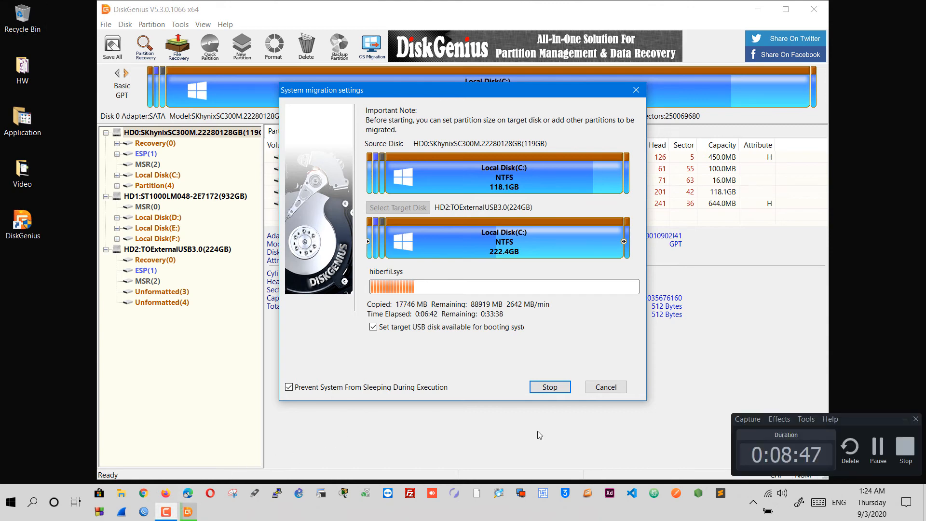
pyautogui.click(877, 448)
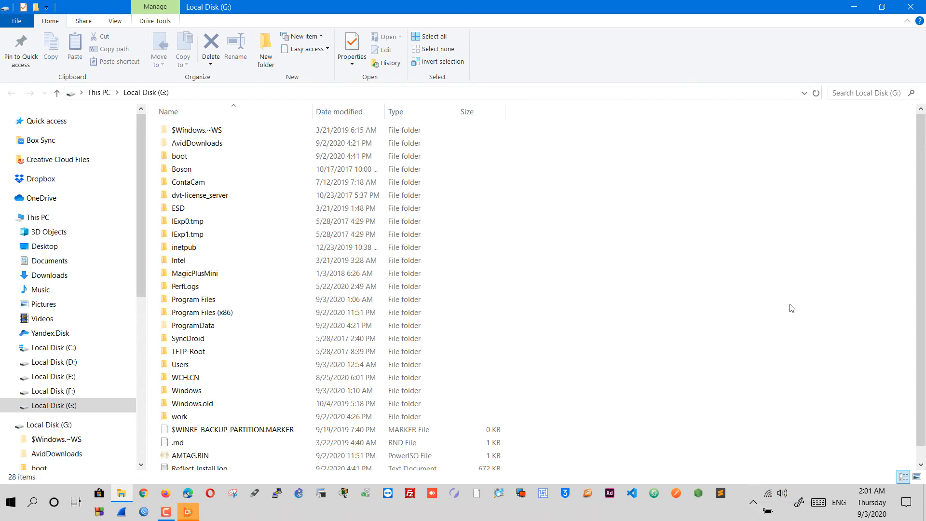
pyautogui.click(753, 503)
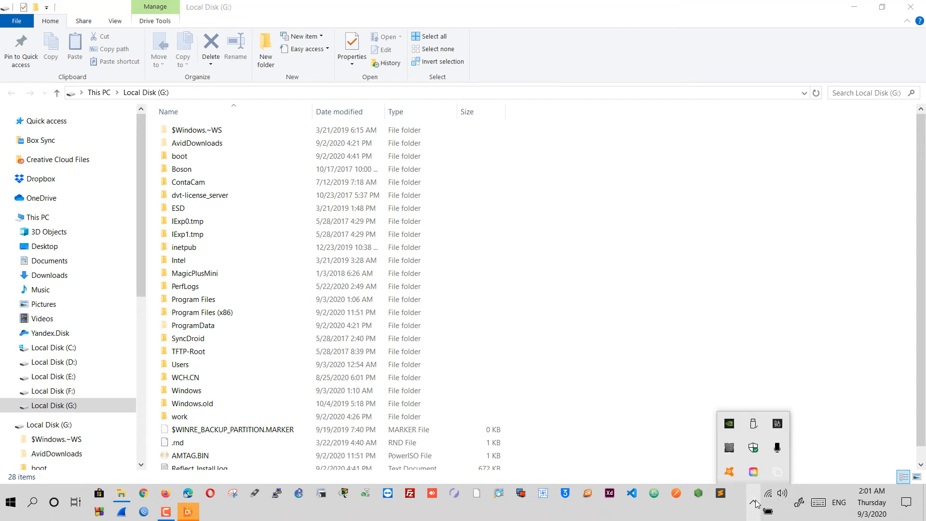
pyautogui.click(855, 434)
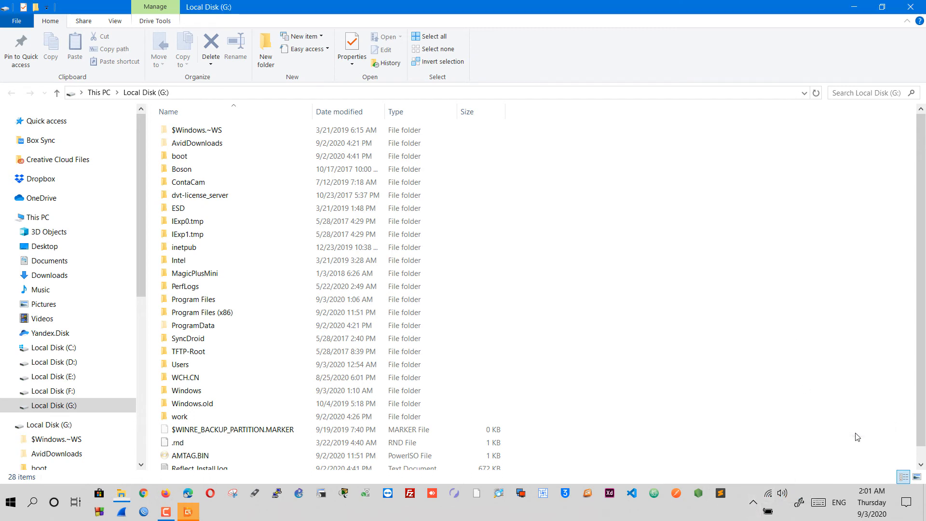
# Switch back to DiskGenius, acknowledge and complete the finished system migration, and exit the program.
pyautogui.click(187, 511)
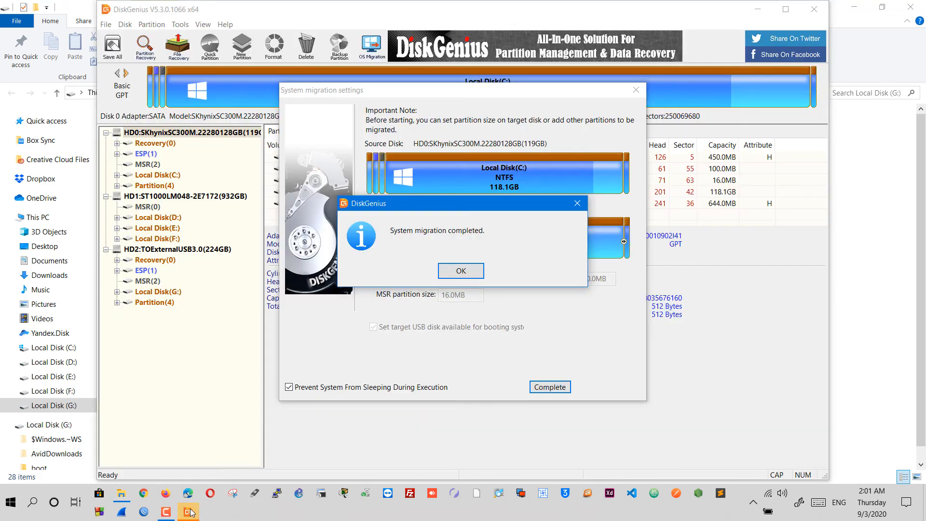
pyautogui.click(165, 512)
pyautogui.click(166, 513)
pyautogui.click(462, 272)
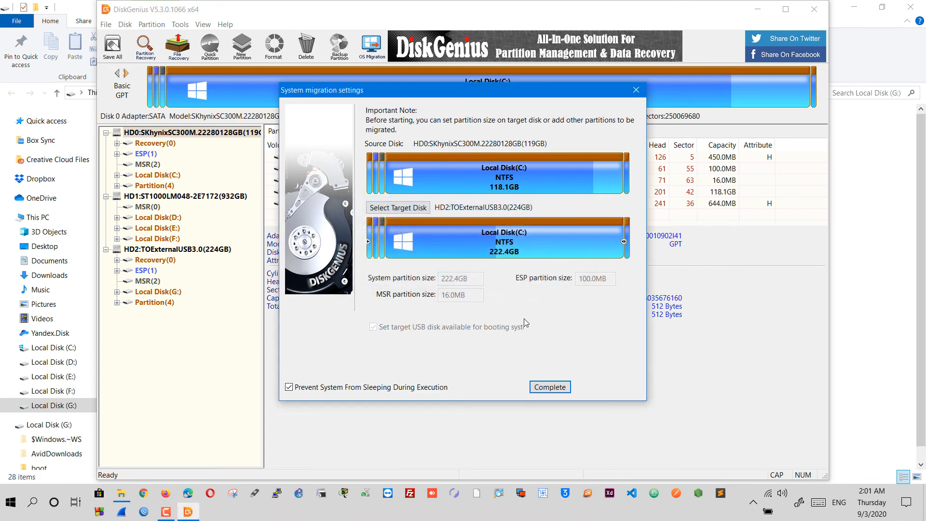
pyautogui.click(550, 387)
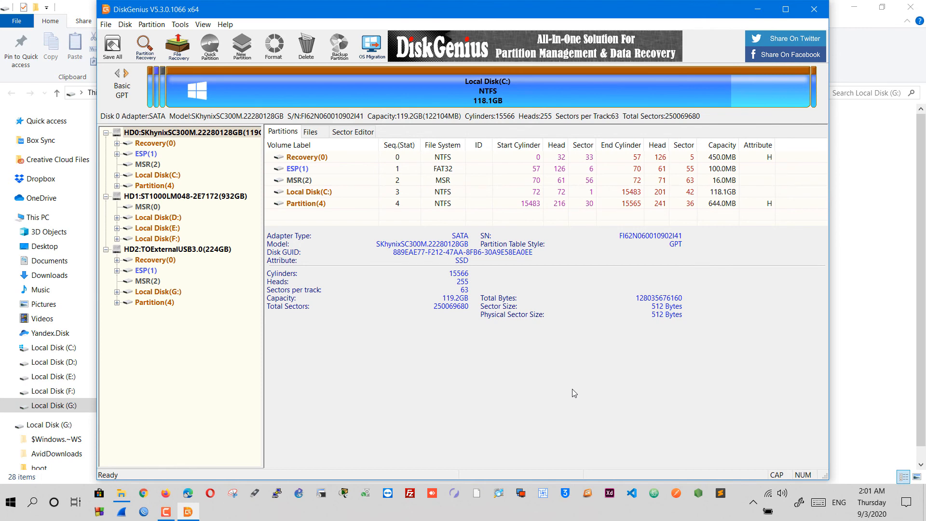
pyautogui.click(814, 9)
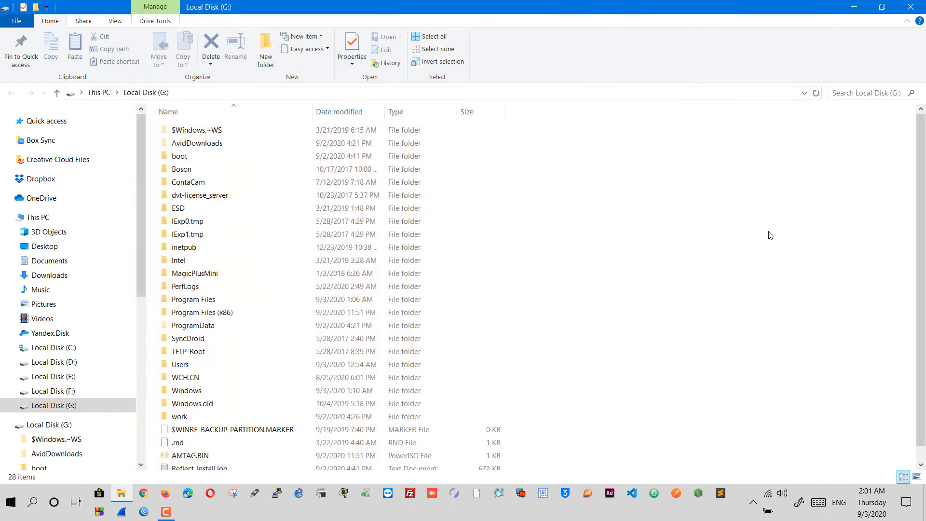
pyautogui.click(753, 502)
pyautogui.click(618, 363)
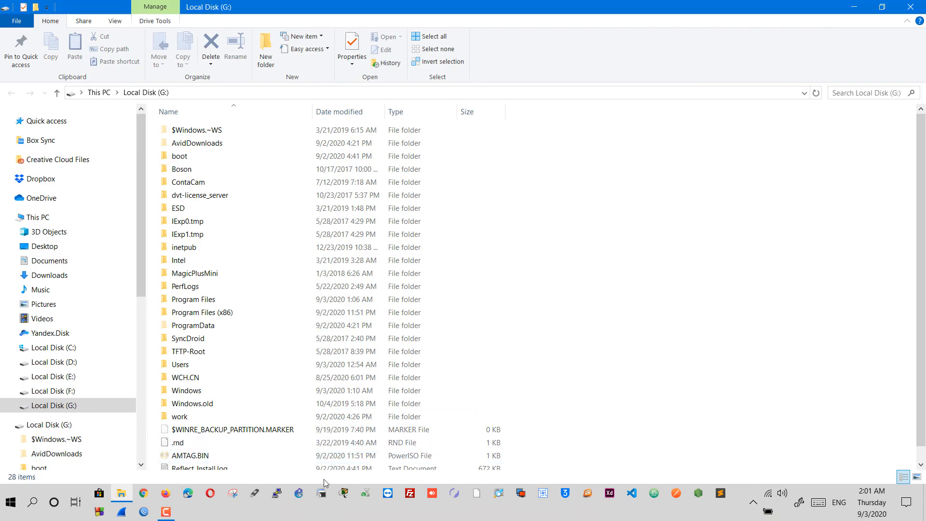